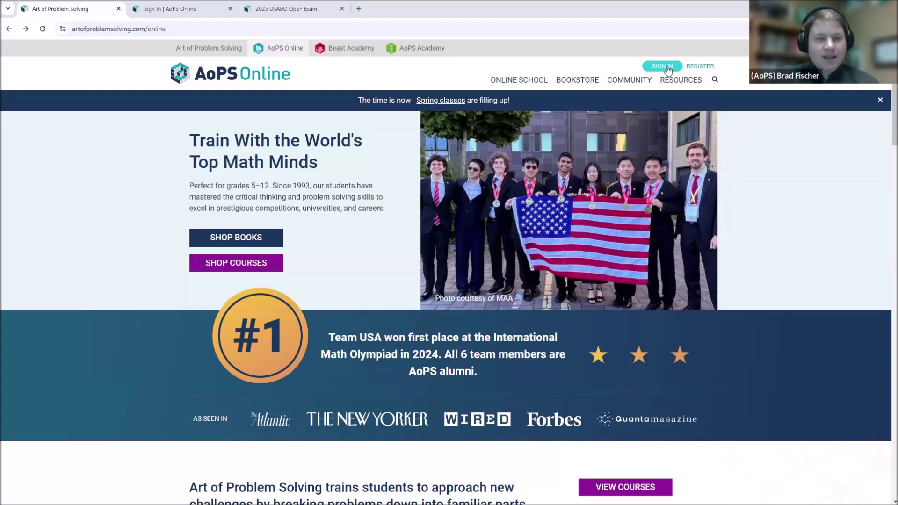
- Open the AoPS Create an Account registration form, then return to the sign-in tab
left_click(667, 67)
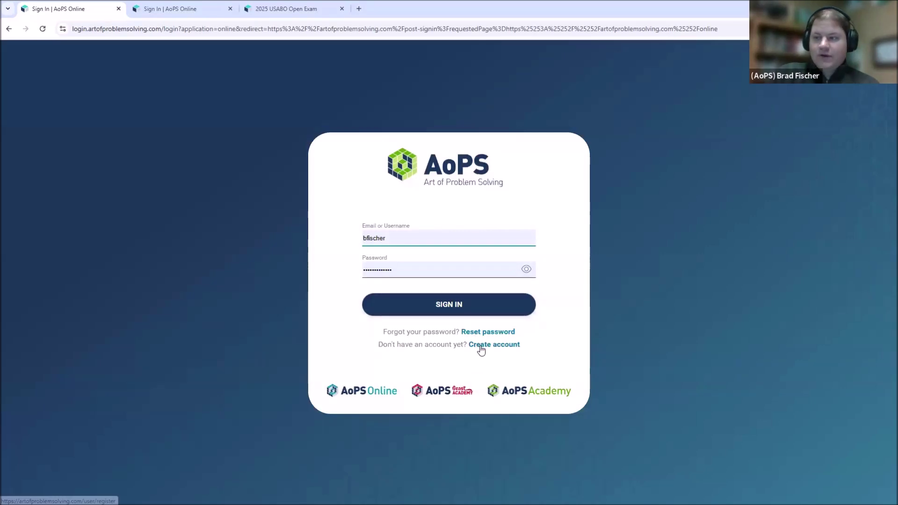
left_click(10, 30)
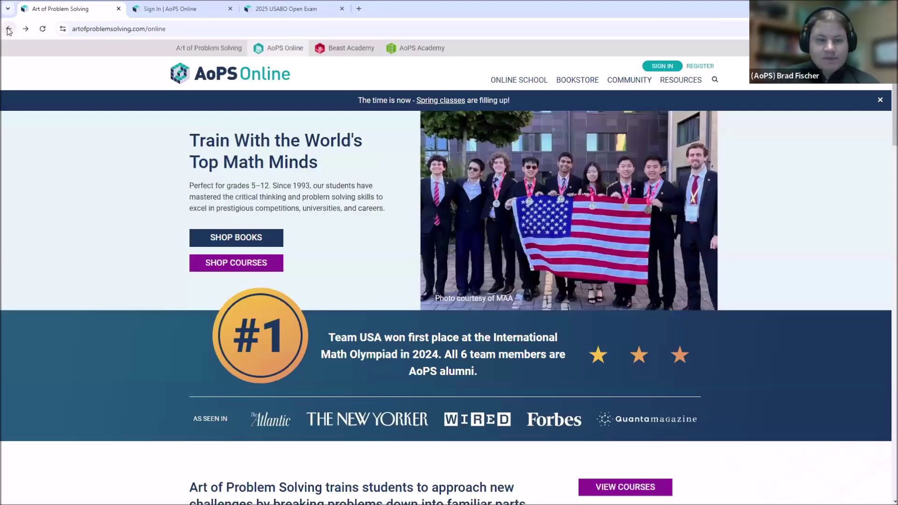
left_click(702, 69)
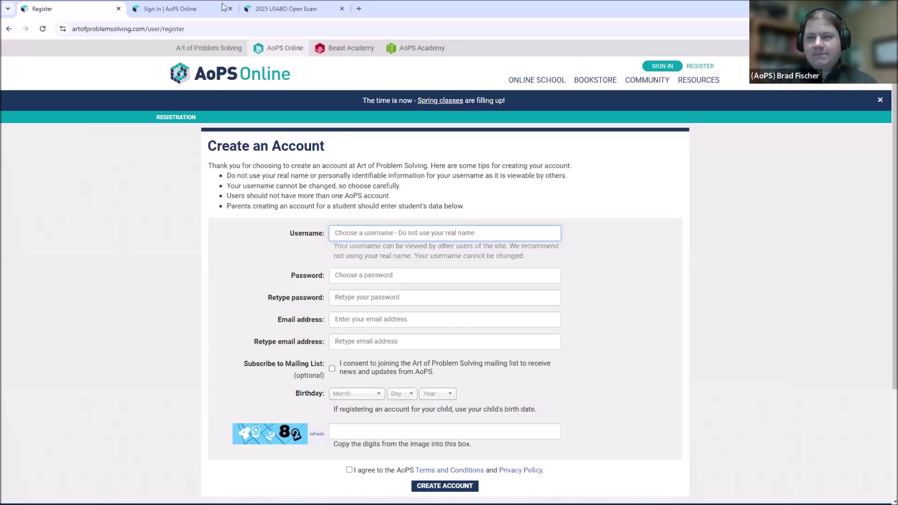
mouse_move(192, 4)
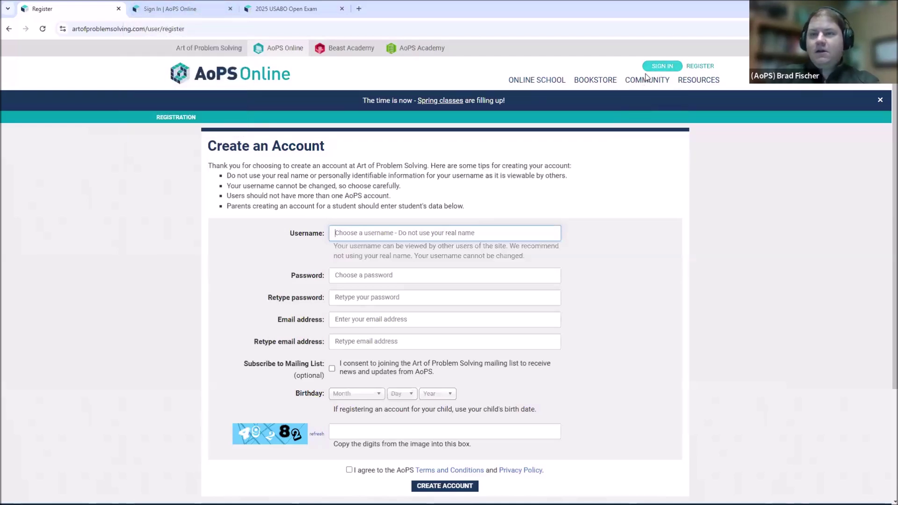
key("ctrl+Tab")
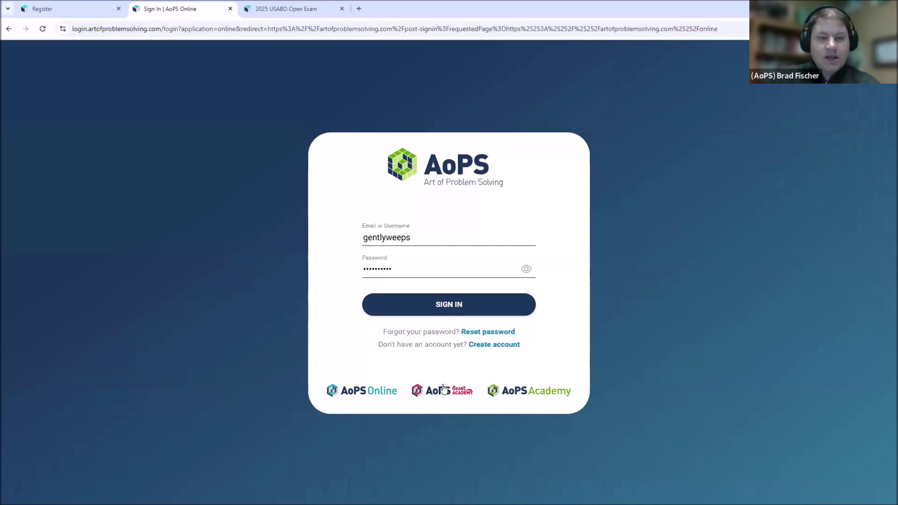
- Sign in with the filled-in account details and switch to the 2025 USABO Open Exam tab
left_click(433, 311)
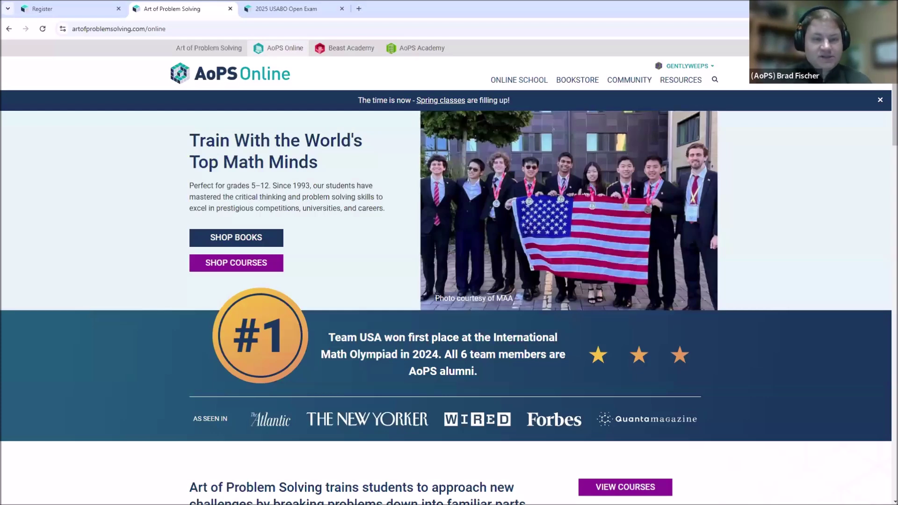
left_click(279, 8)
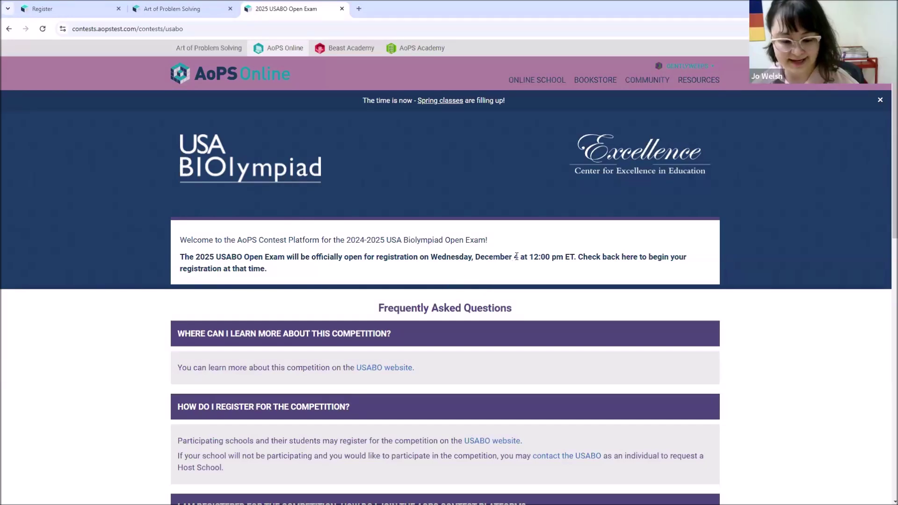
- Reload the USABO contest page to update the registration date notice
left_click_drag(512, 257, 447, 258)
left_click(181, 260)
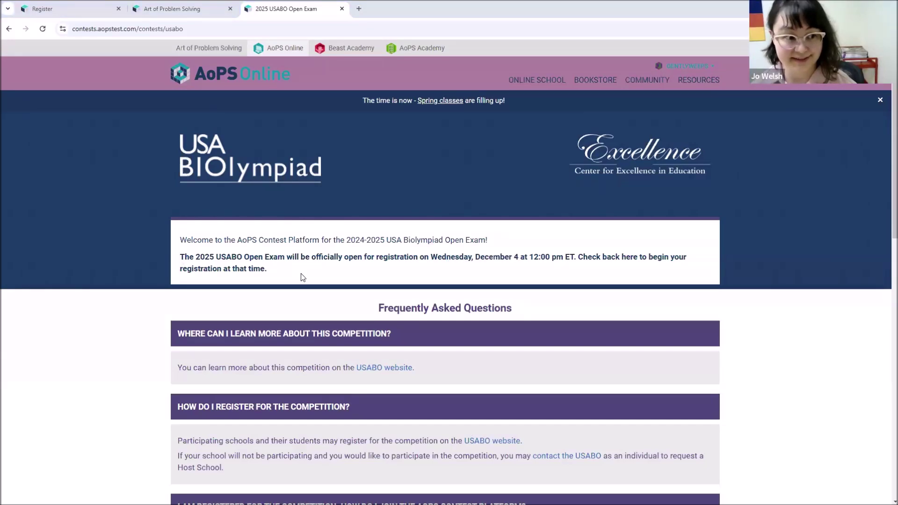
left_click(43, 31)
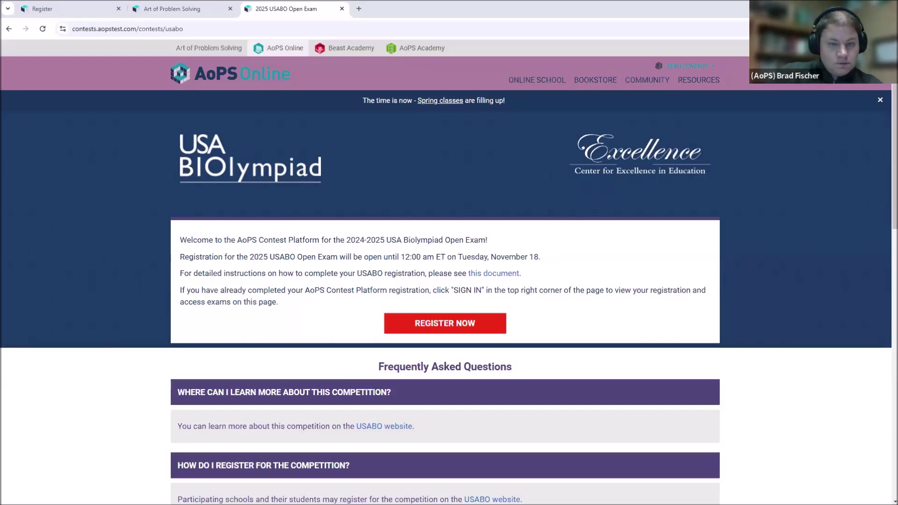
- Read the welcome notice and start registering for the 2025 USABO Open Exam
triple_click(211, 240)
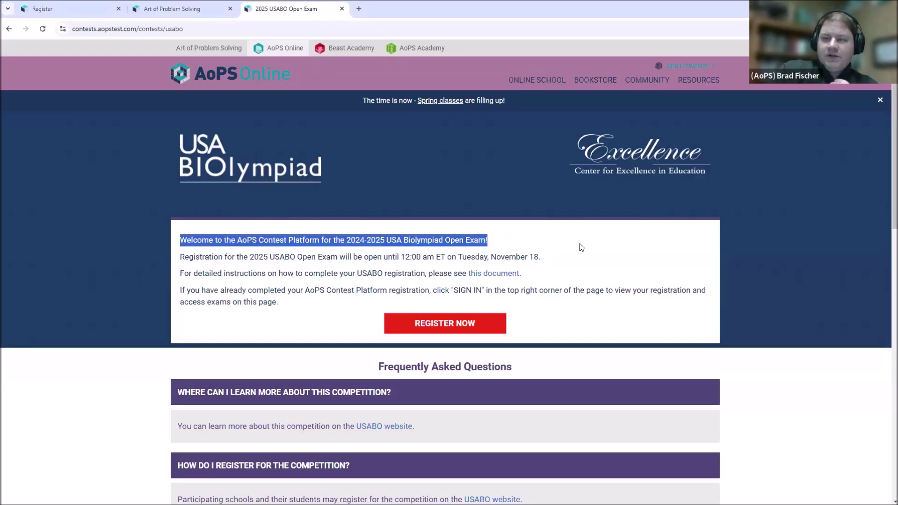
left_click(552, 241)
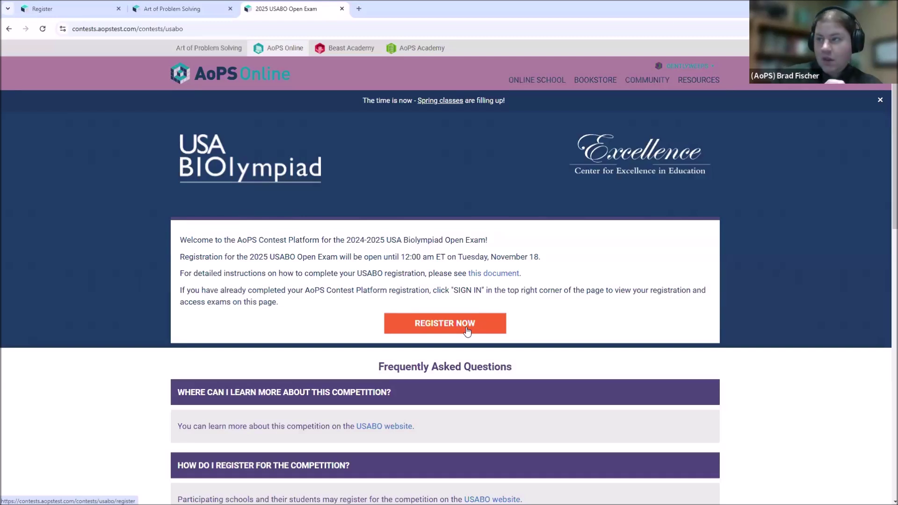
mouse_move(711, 70)
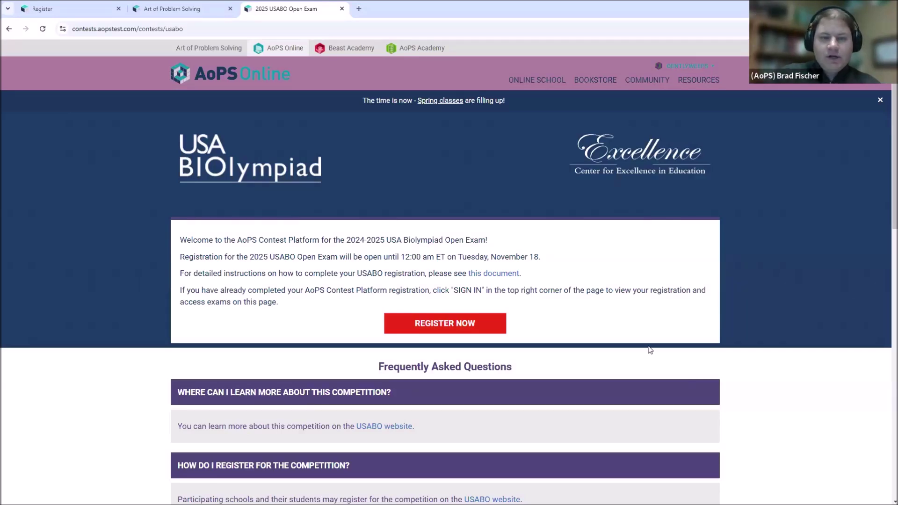
left_click(437, 323)
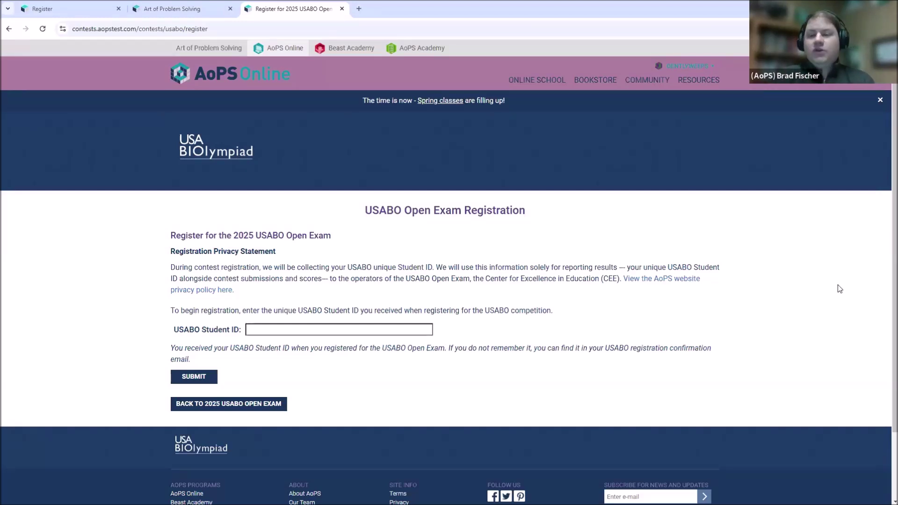
- Submit a USABO Student ID for registration, which is rejected as not found
left_click(252, 330)
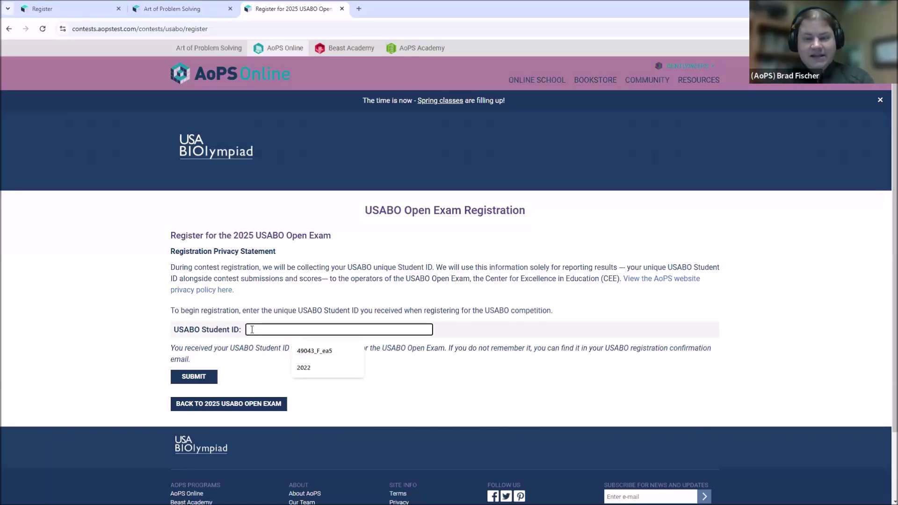
left_click(277, 322)
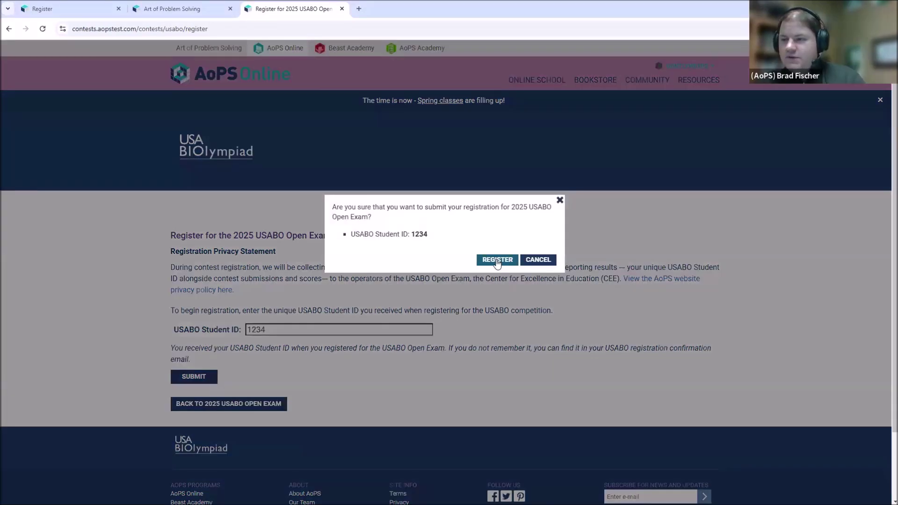
left_click(497, 261)
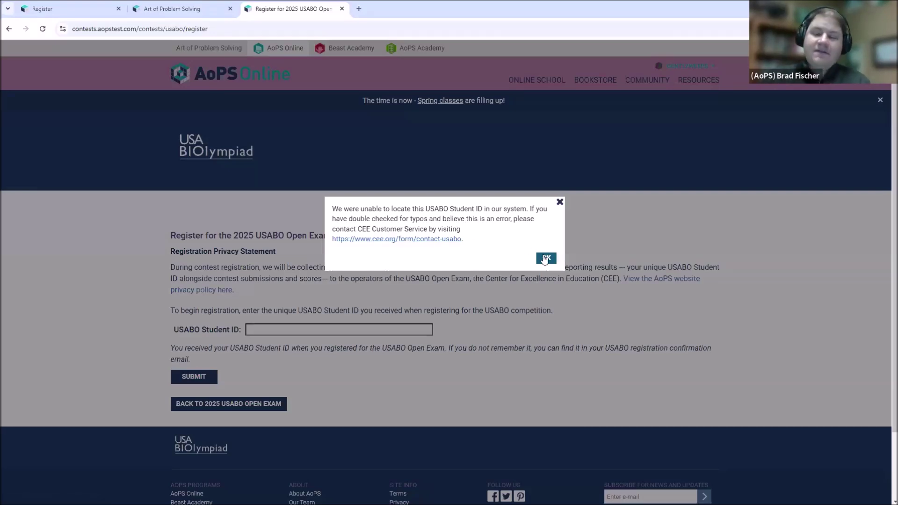
left_click(542, 258)
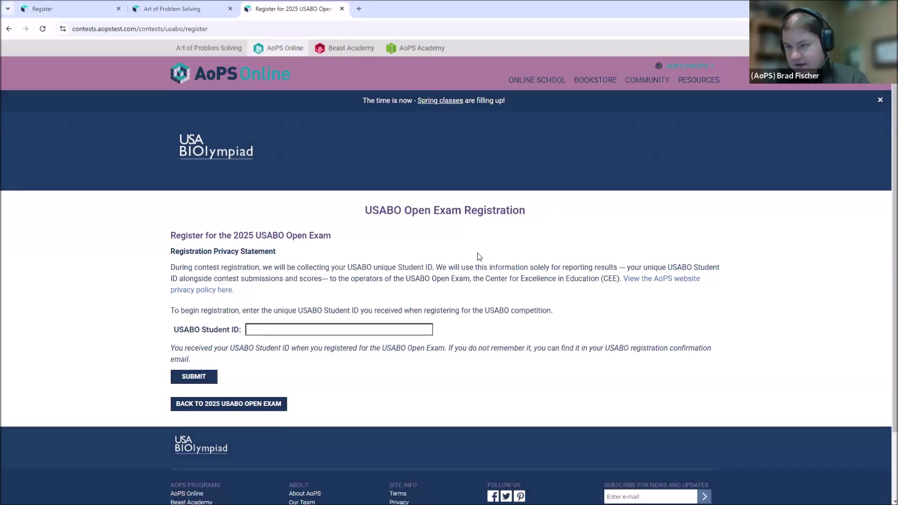
left_click(358, 329)
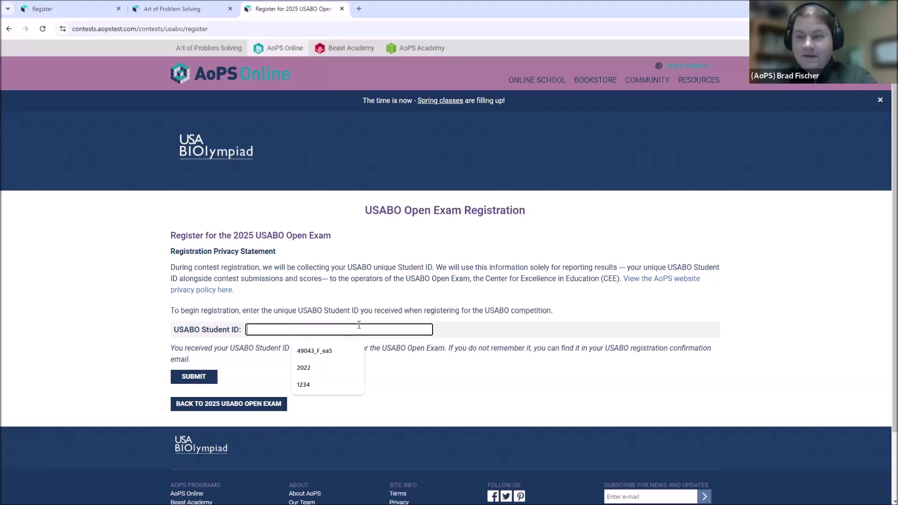
- Enter a USABO Student ID, submit it, cancel saving, and delete the entry
type("4151")
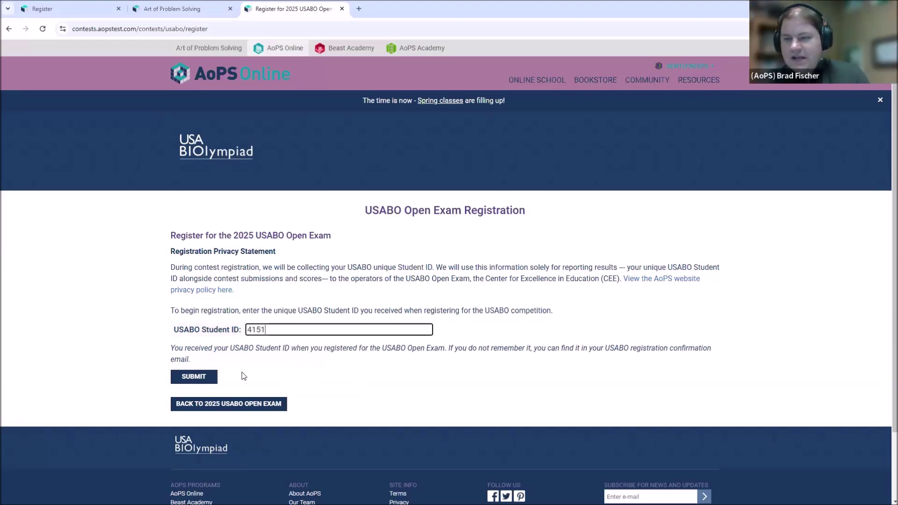
left_click(202, 382)
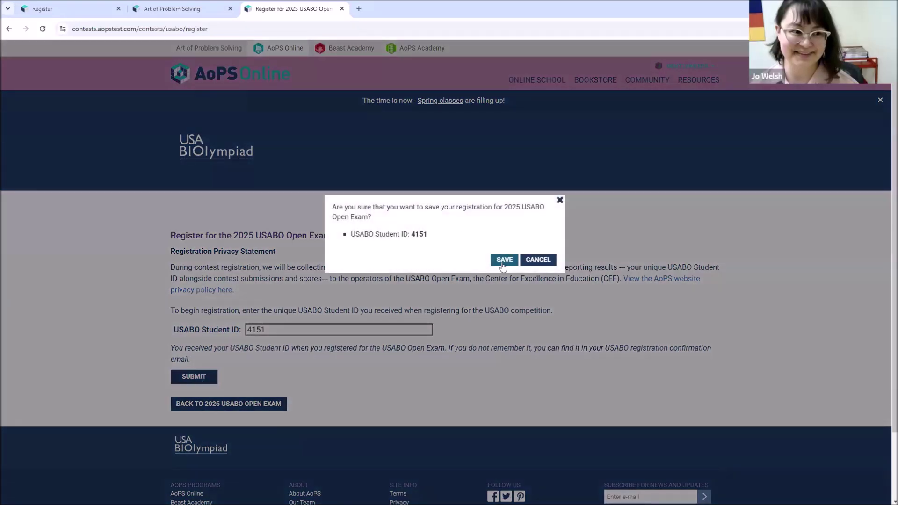
left_click(539, 261)
left_click(197, 330)
key("BackSpace")
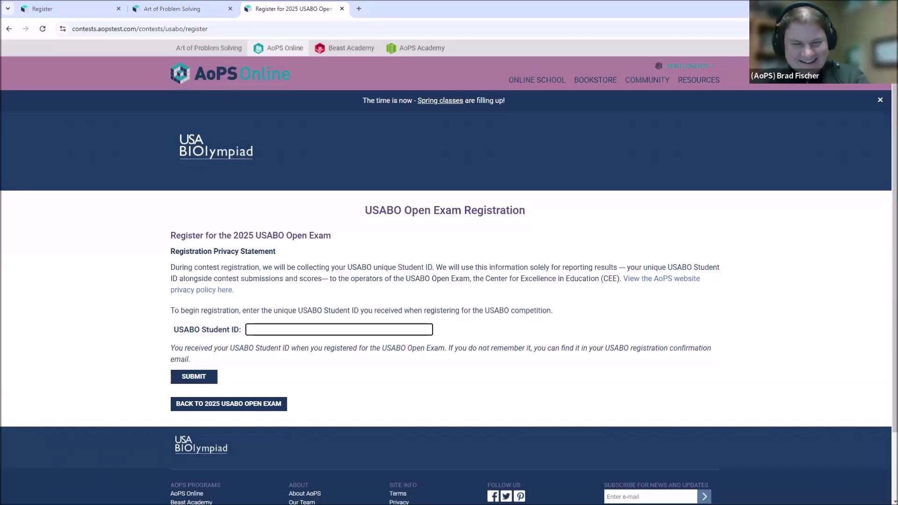
left_click(526, 16)
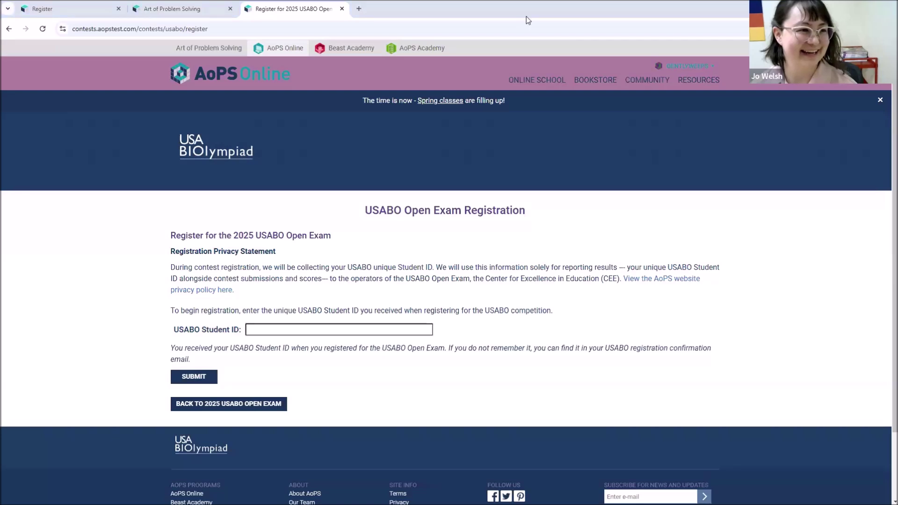
- Enter a different Student ID, submit and save, dismiss the not-found error, and show saved IDs
left_click(290, 330)
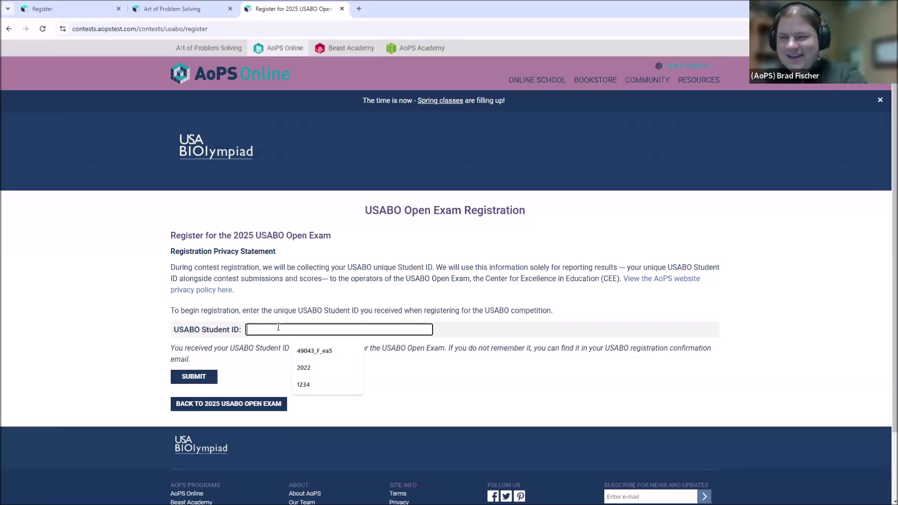
type("9991")
left_click(206, 383)
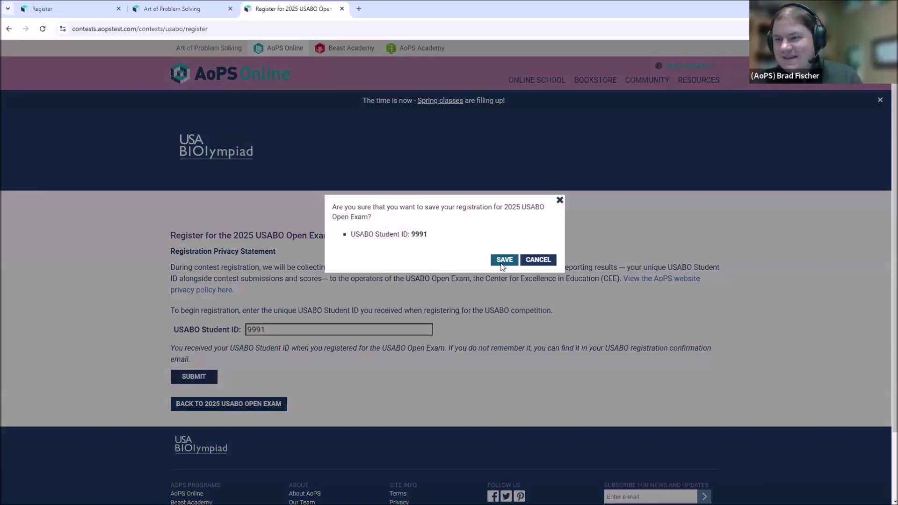
left_click(502, 264)
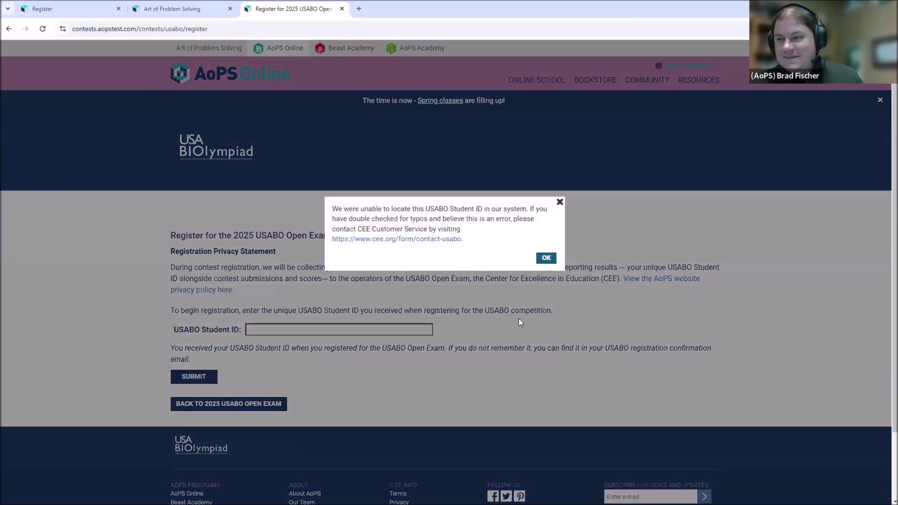
left_click(546, 258)
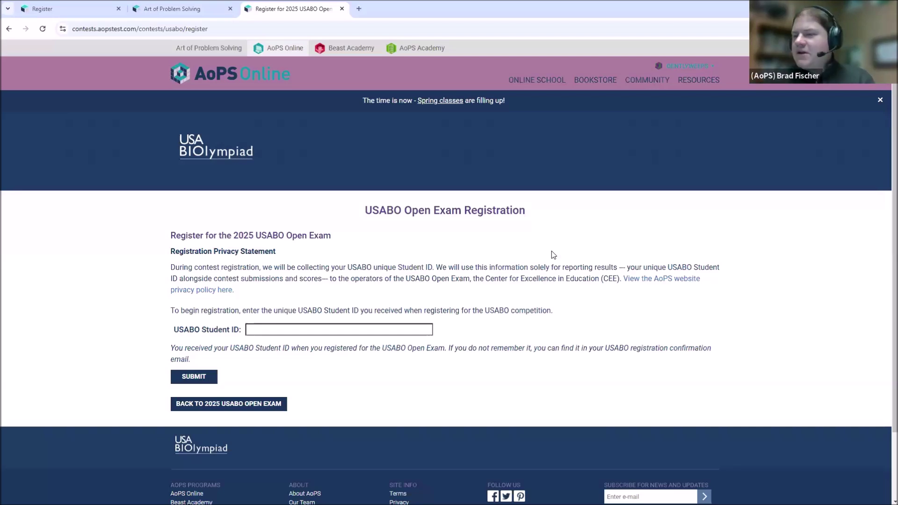
left_click(386, 331)
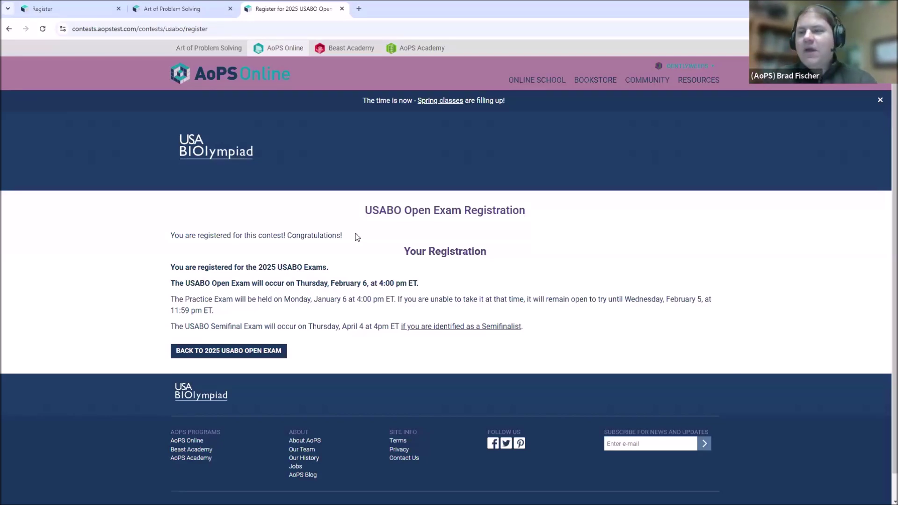
- Review the registration congratulations message and go to the practice exam instructions page
left_click_drag(342, 236, 196, 218)
left_click(197, 218)
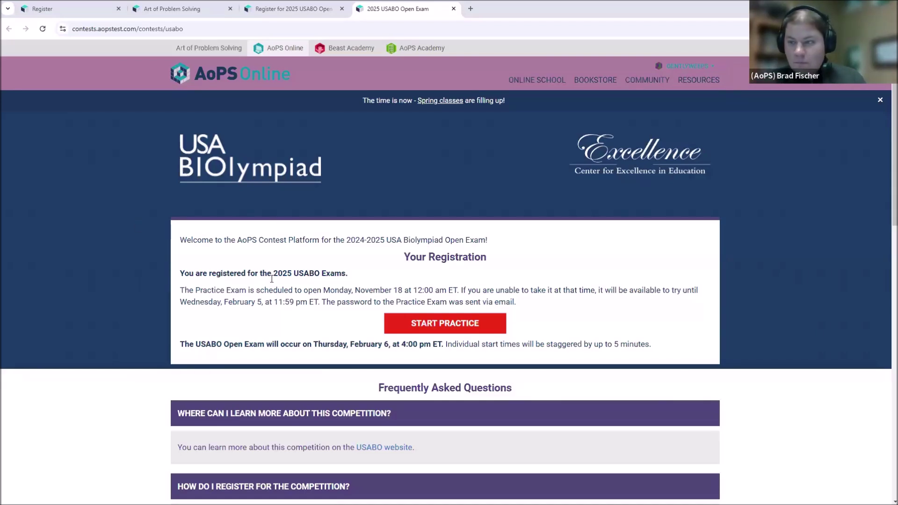
left_click(469, 331)
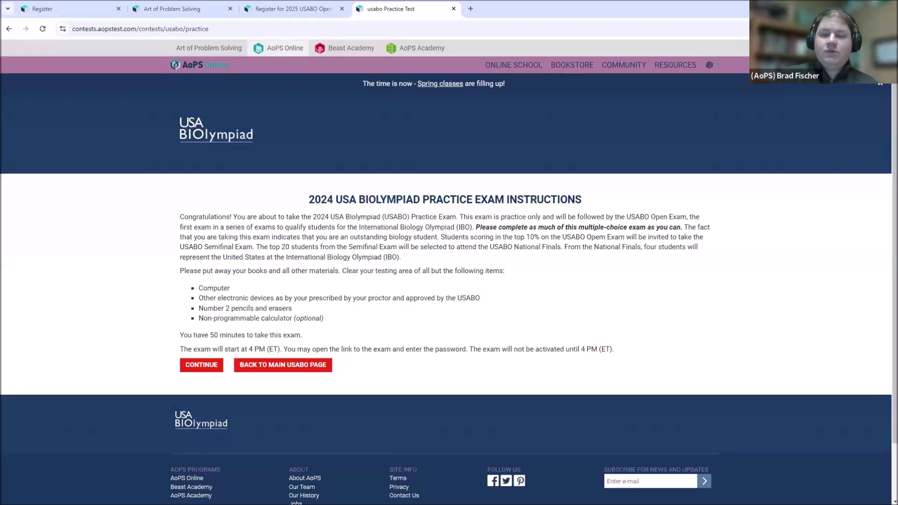
- Start the USABO practice exam and confirm to reach the passcode page
left_click(202, 365)
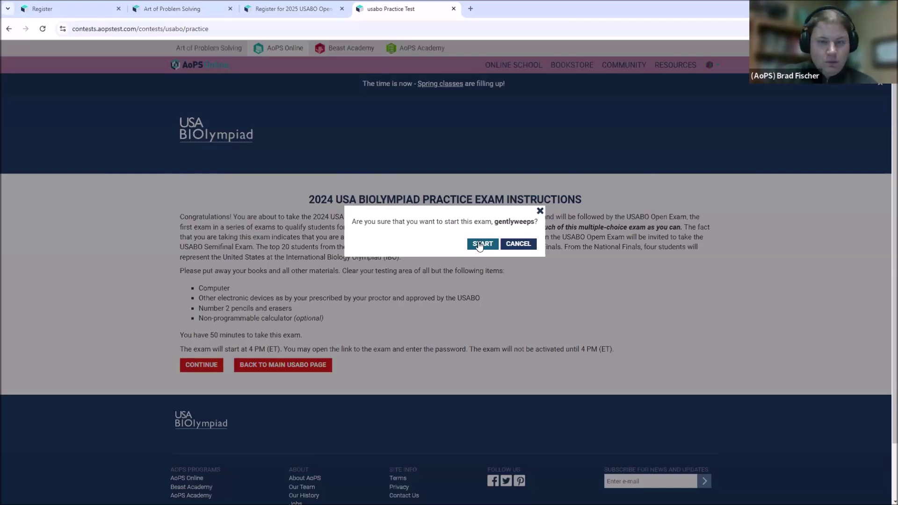
left_click(479, 245)
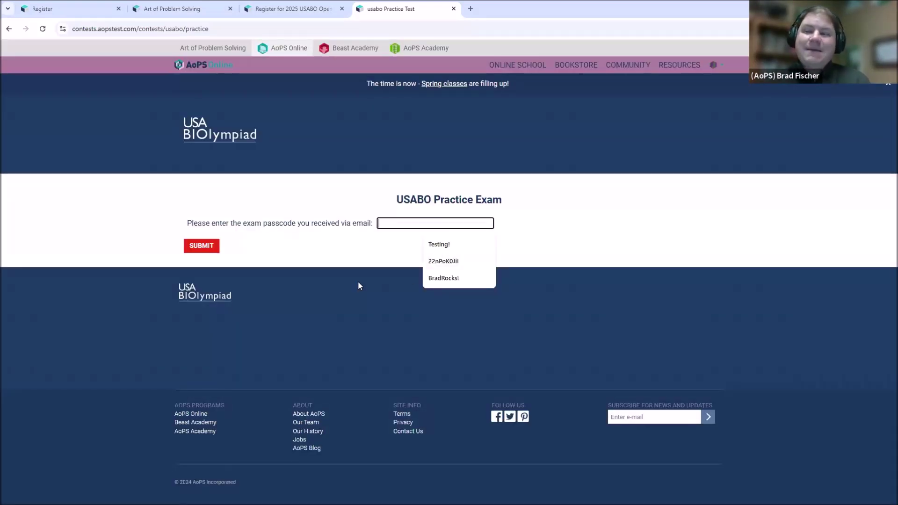
- Paste the saved exam passcode into the passcode field and submit it to open the exam
left_click(359, 282)
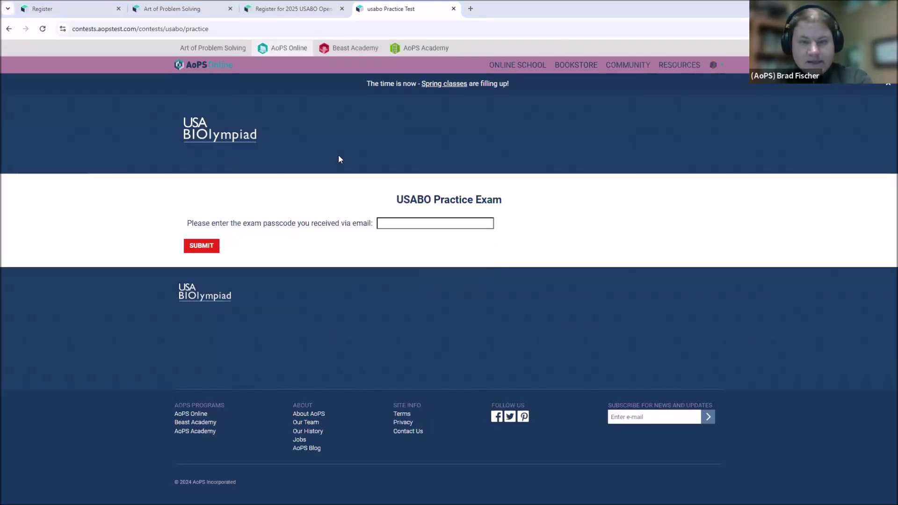
left_click(414, 223)
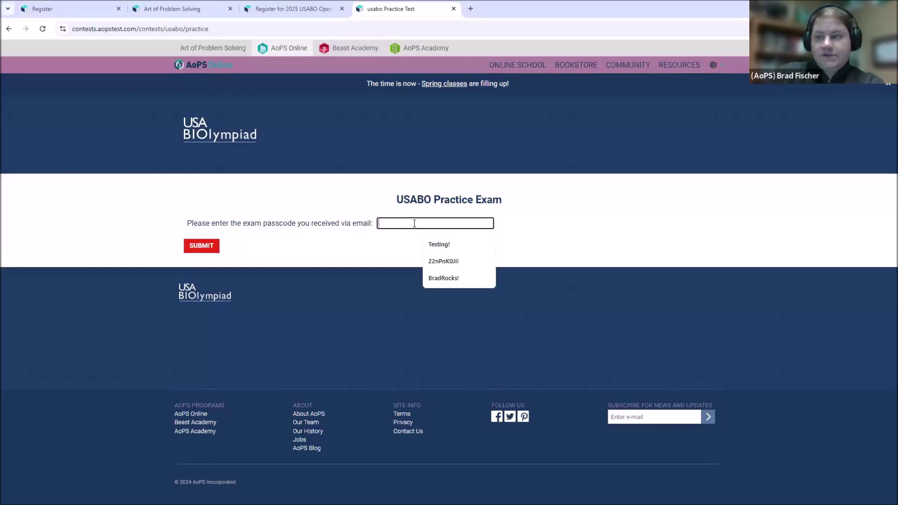
key("ctrl+v")
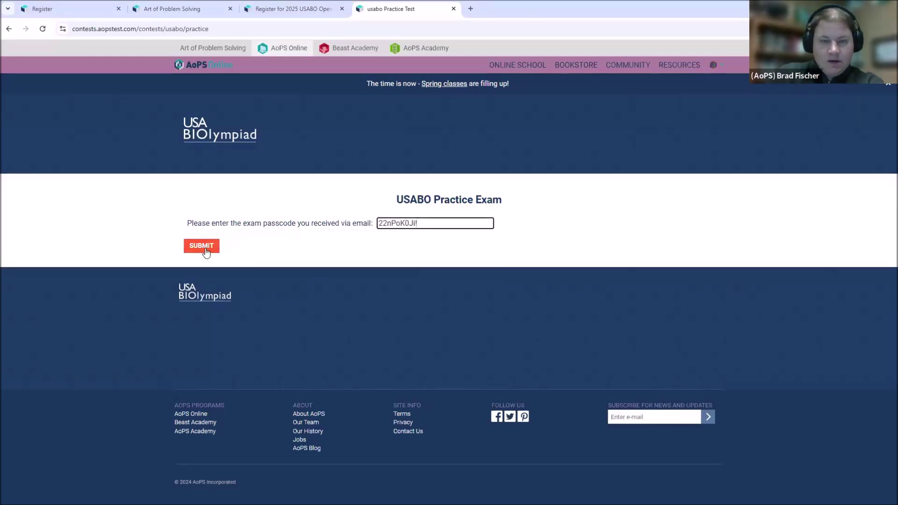
left_click(202, 250)
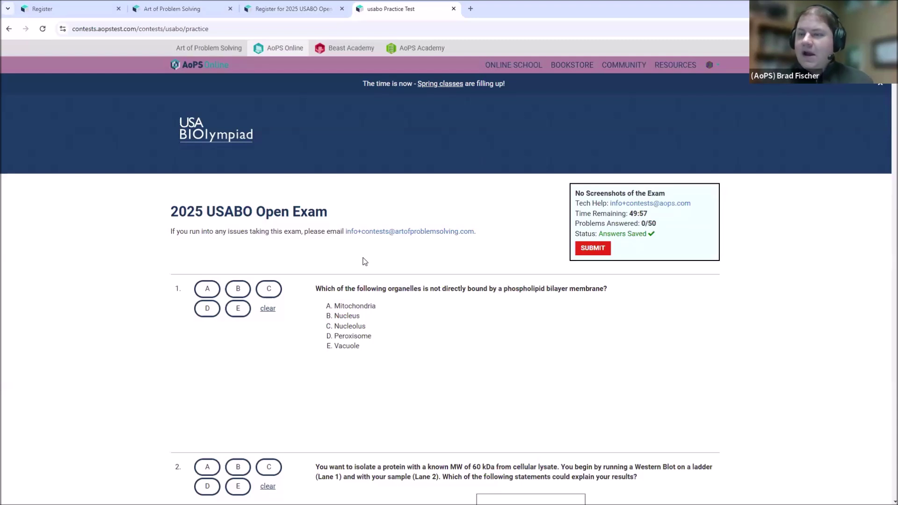
- Answer question 1 with D after clearing A and B, then questions 2 and 3 with A
scroll(377, 166, "down", 2)
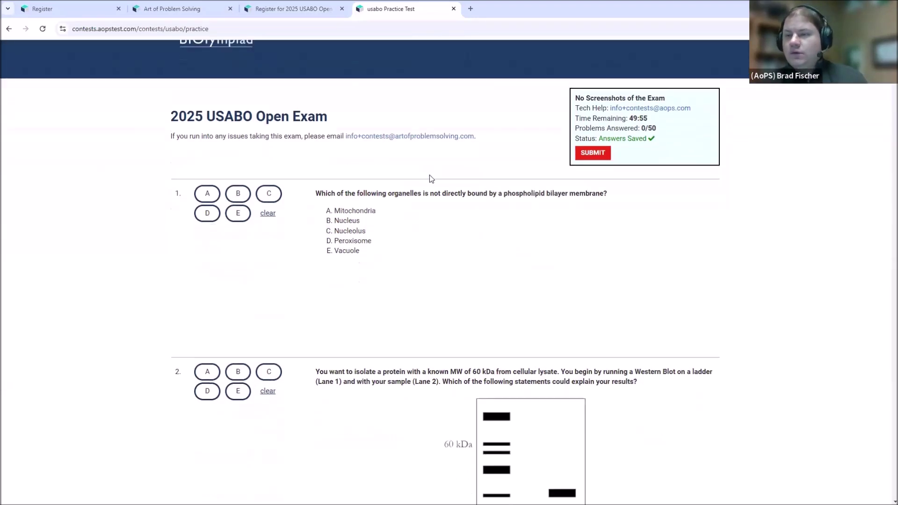
scroll(341, 251, "down", 1)
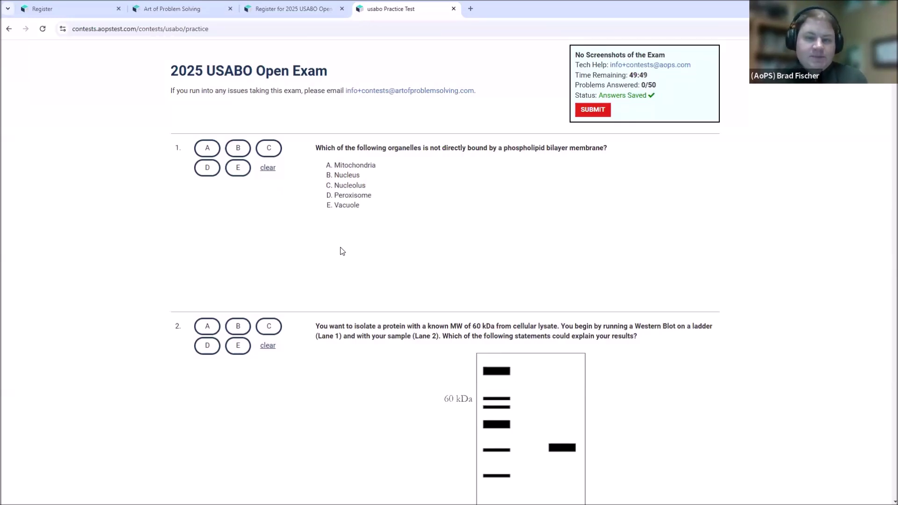
left_click(202, 157)
left_click(240, 149)
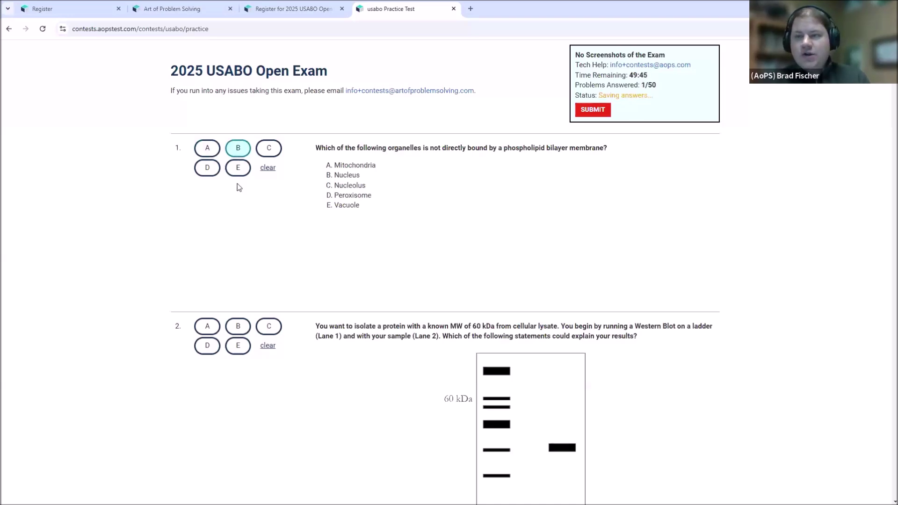
left_click(269, 169)
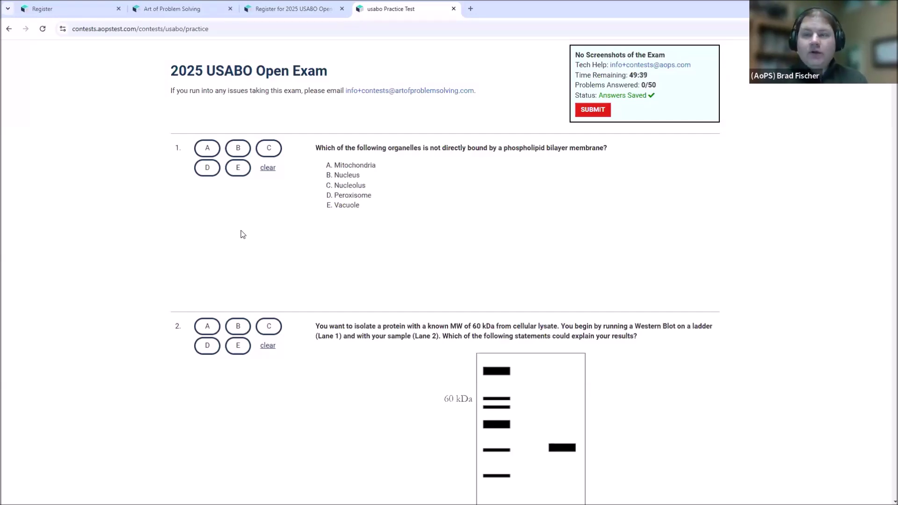
left_click(207, 168)
left_click(207, 330)
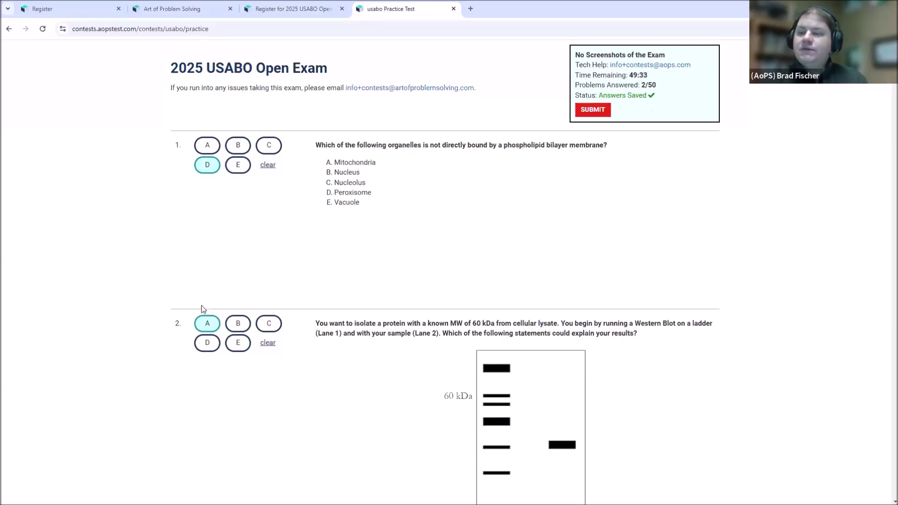
scroll(201, 319, "down", 5)
scroll(215, 393, "down", 1)
left_click(207, 430)
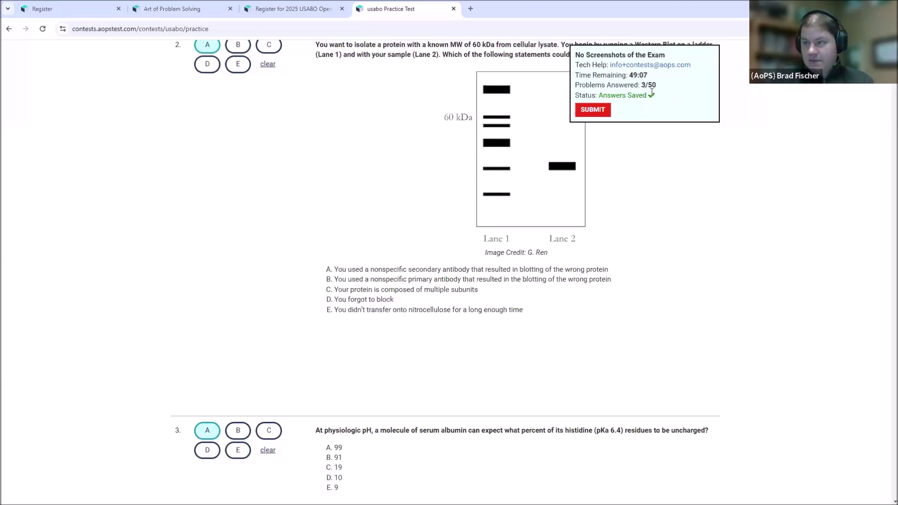
- Scroll through the practice exam to question 50 and the end-of-problems message
scroll(886, 138, "up", 10)
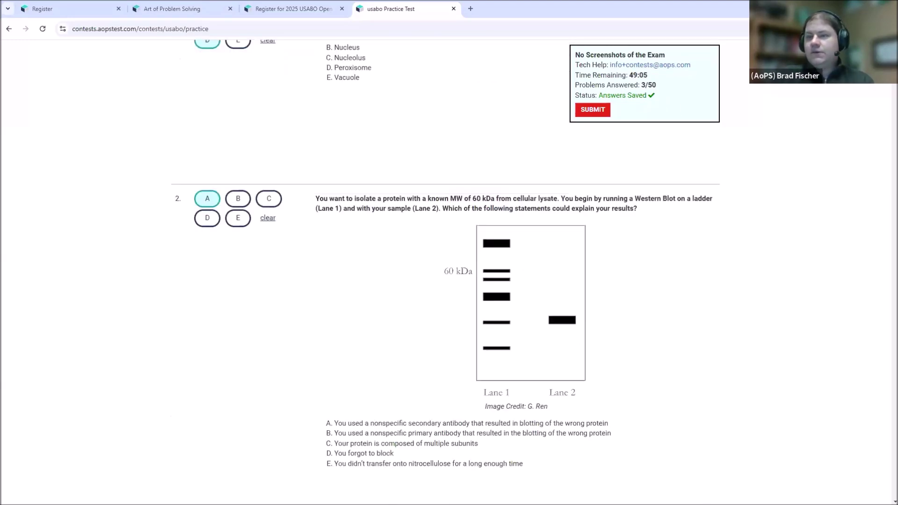
scroll(887, 138, "down", 20)
scroll(886, 138, "down", 20)
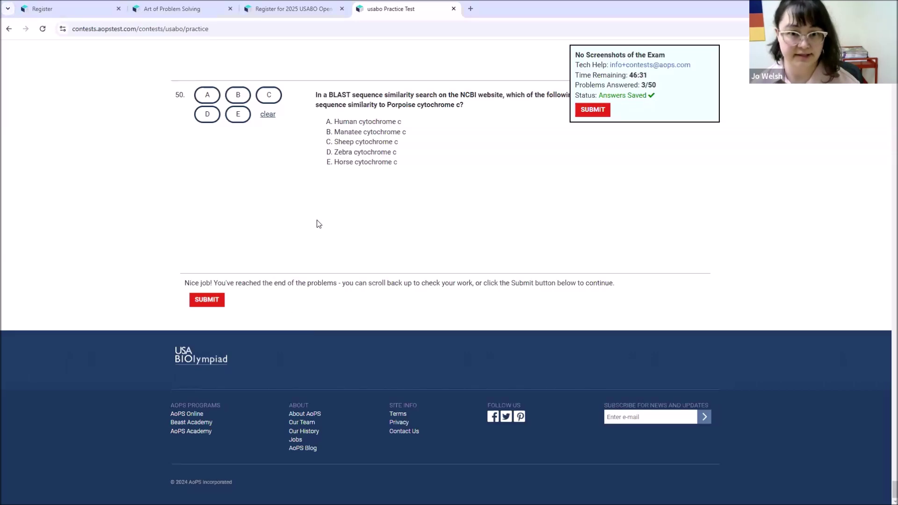
scroll(236, 237, "up", 2)
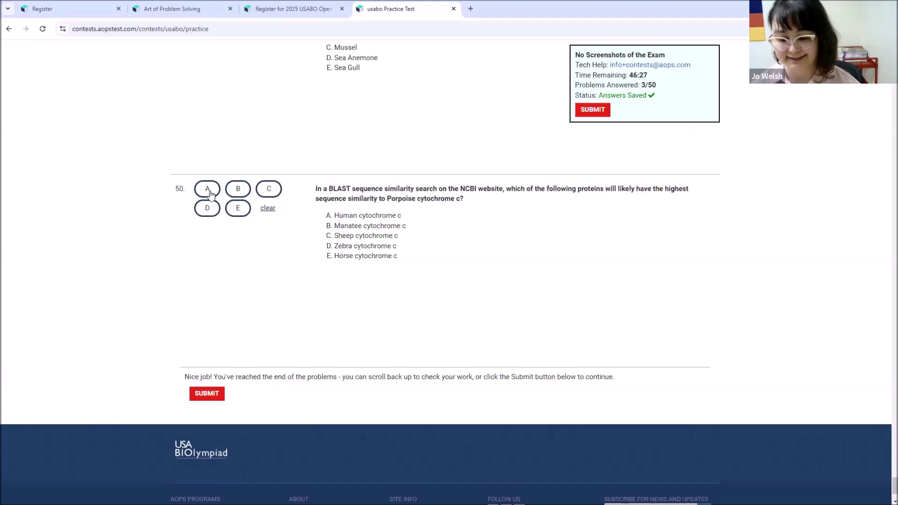
- Answer question 50 with A and request submission of all exam problems
left_click(209, 189)
left_click(208, 190)
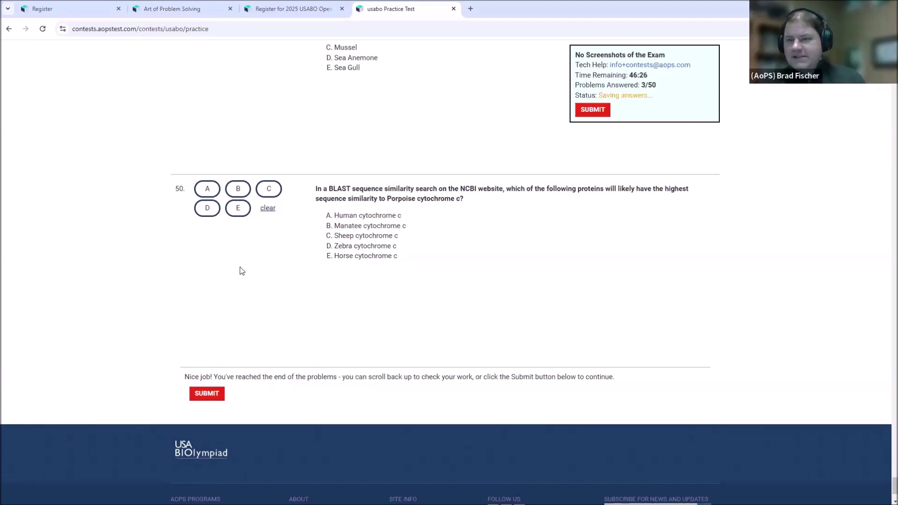
left_click(208, 396)
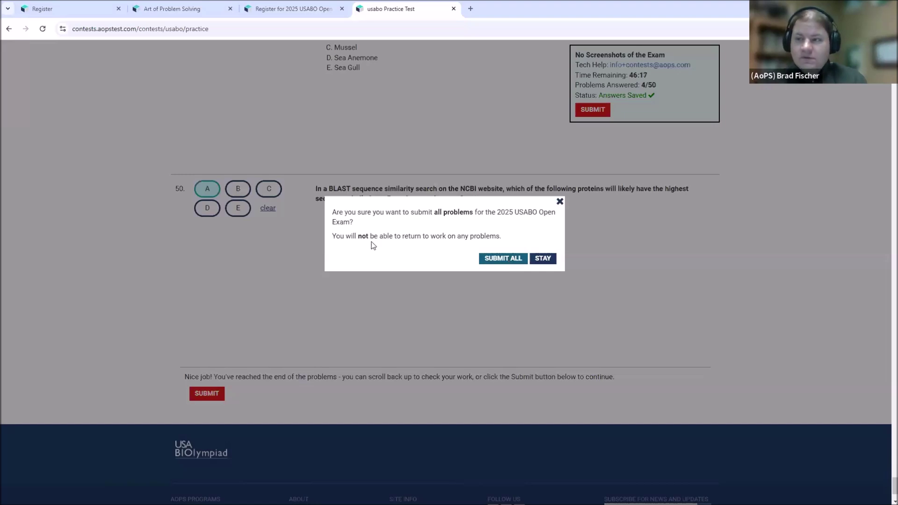
- Confirm the final submission and open the results review showing a Practice Score of 0
left_click(507, 261)
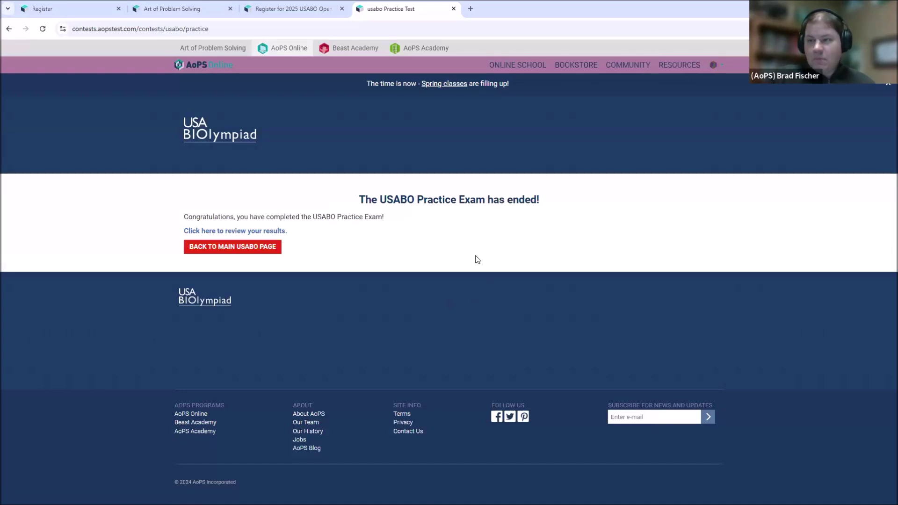
left_click(267, 233)
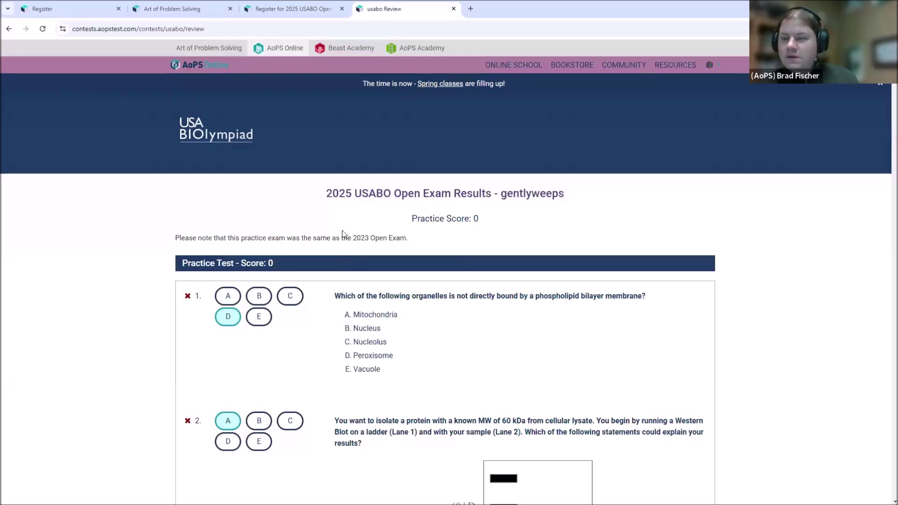
- Scroll the scored review from the score header down to question 50, answered A and marked incorrect
scroll(402, 235, "down", 5)
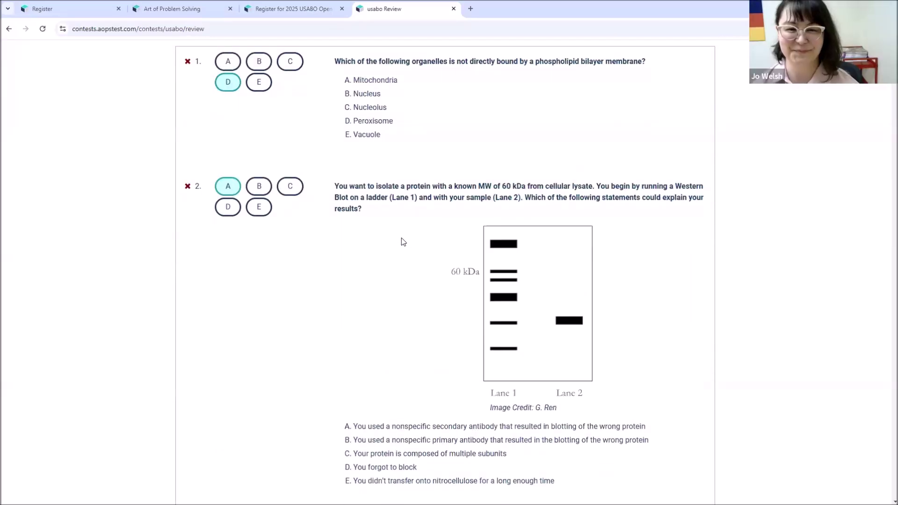
scroll(402, 241, "down", 3)
scroll(401, 242, "up", 4)
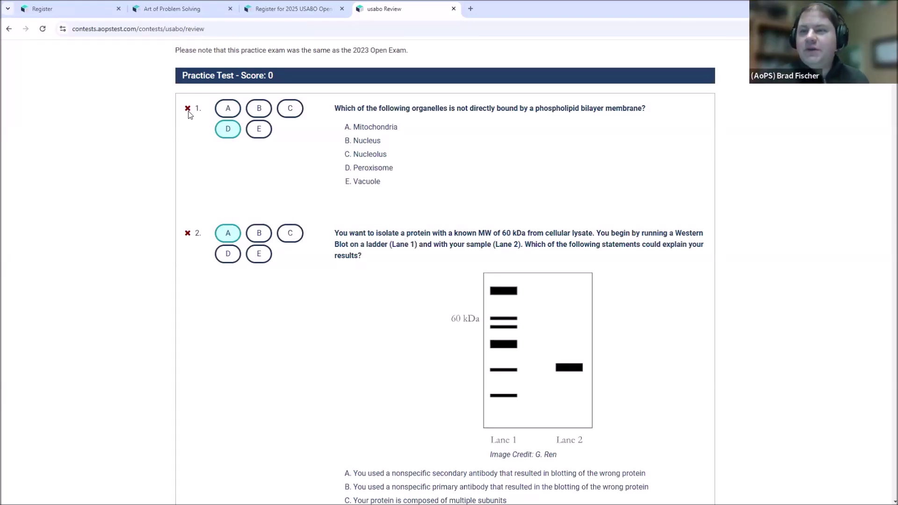
scroll(190, 121, "down", 1)
scroll(193, 144, "down", 13)
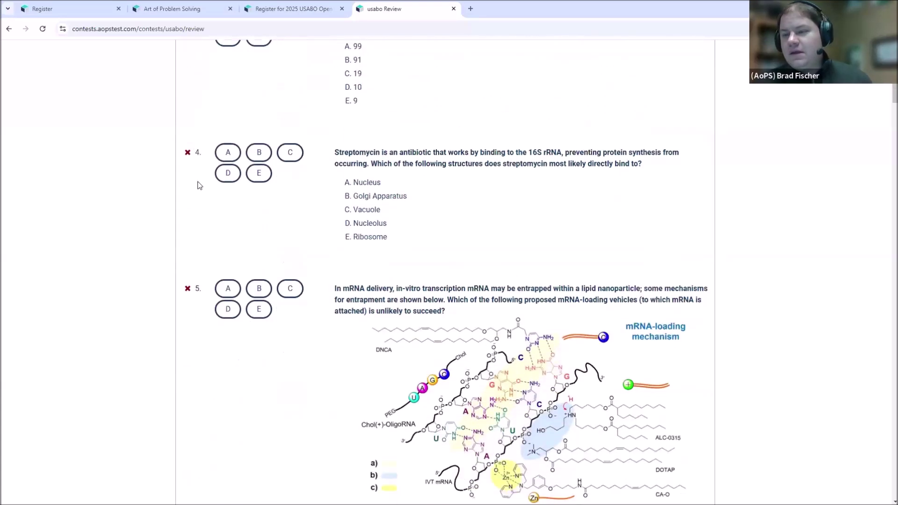
scroll(211, 214, "up", 4)
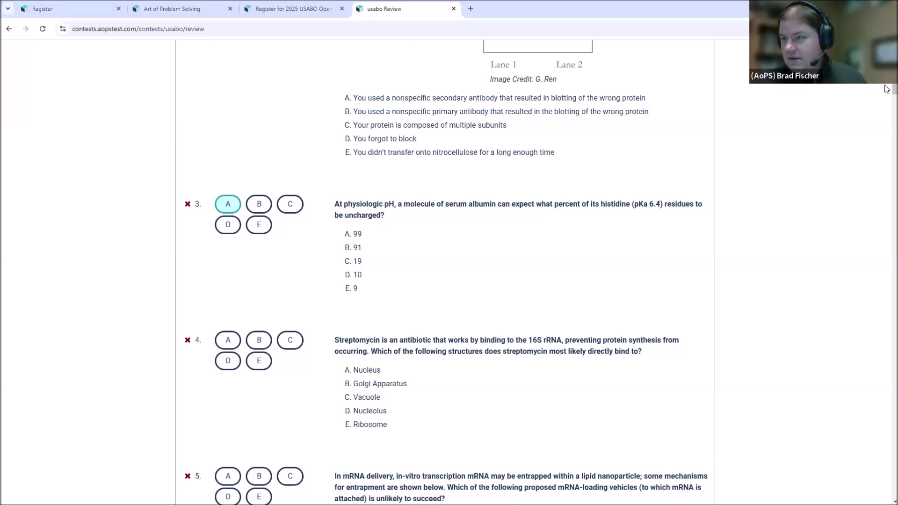
left_click_drag(886, 90, 888, 484)
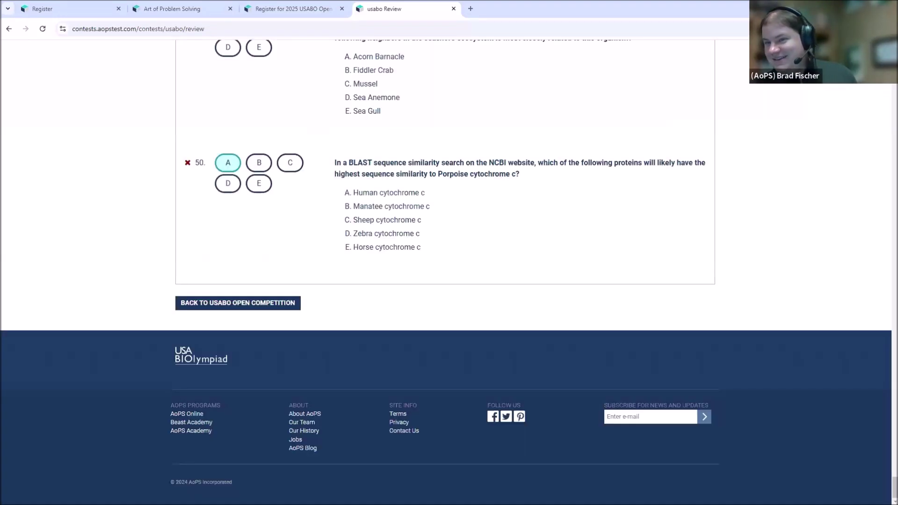